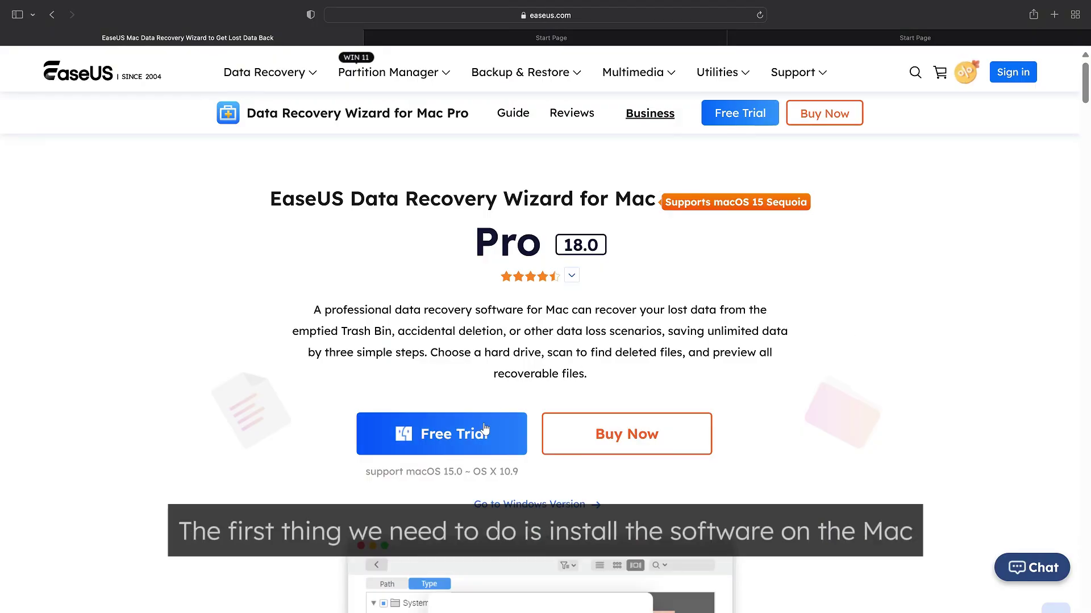
Step: Download the EaseUS free trial in Safari and mount the installer .dmg from Downloads
left_click(485, 430)
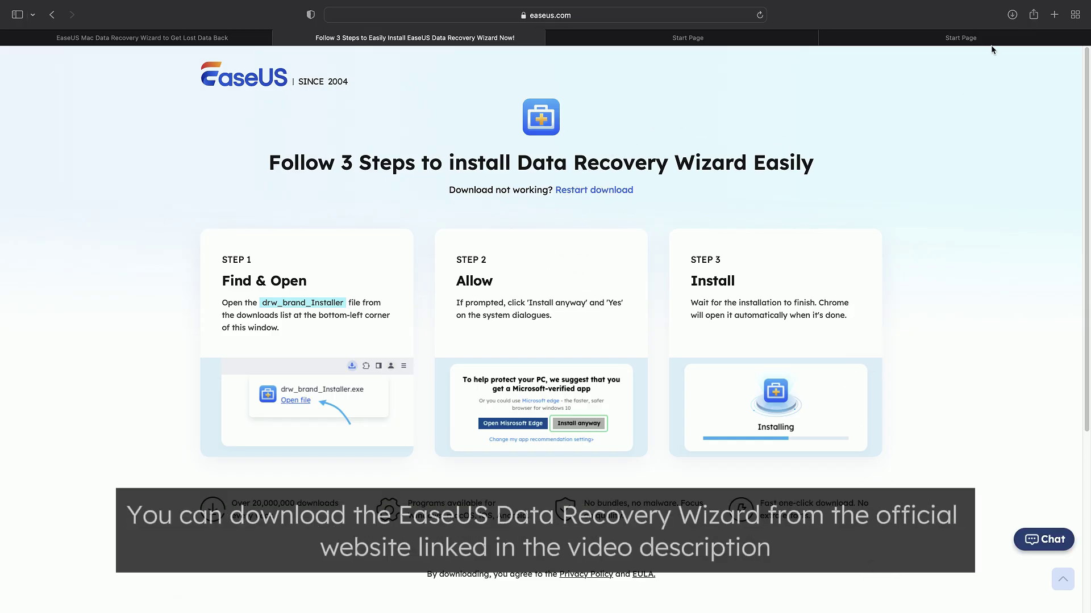
left_click(1011, 16)
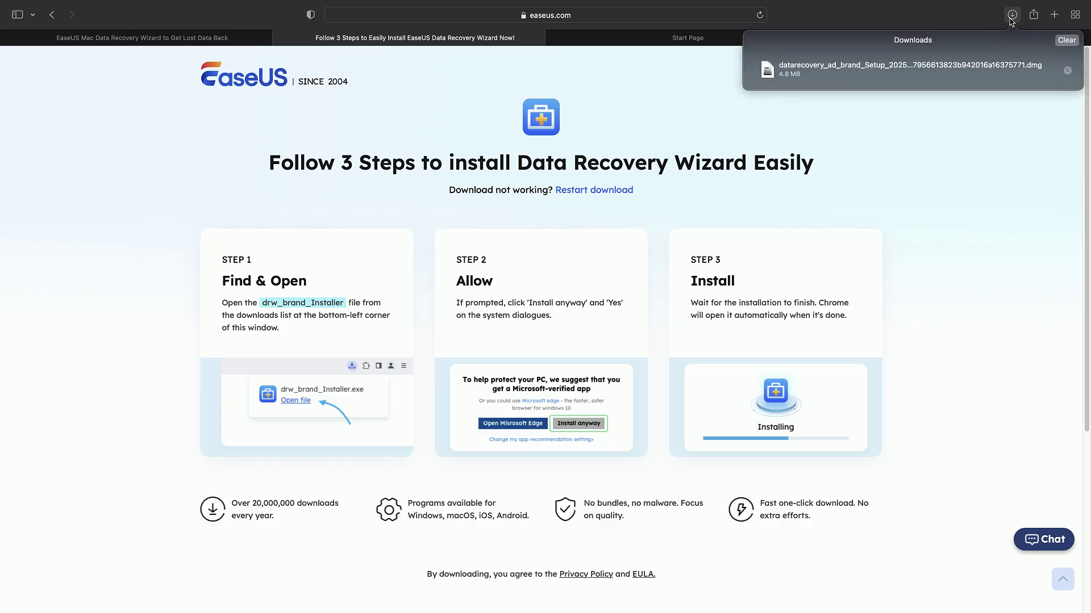
left_click(773, 77)
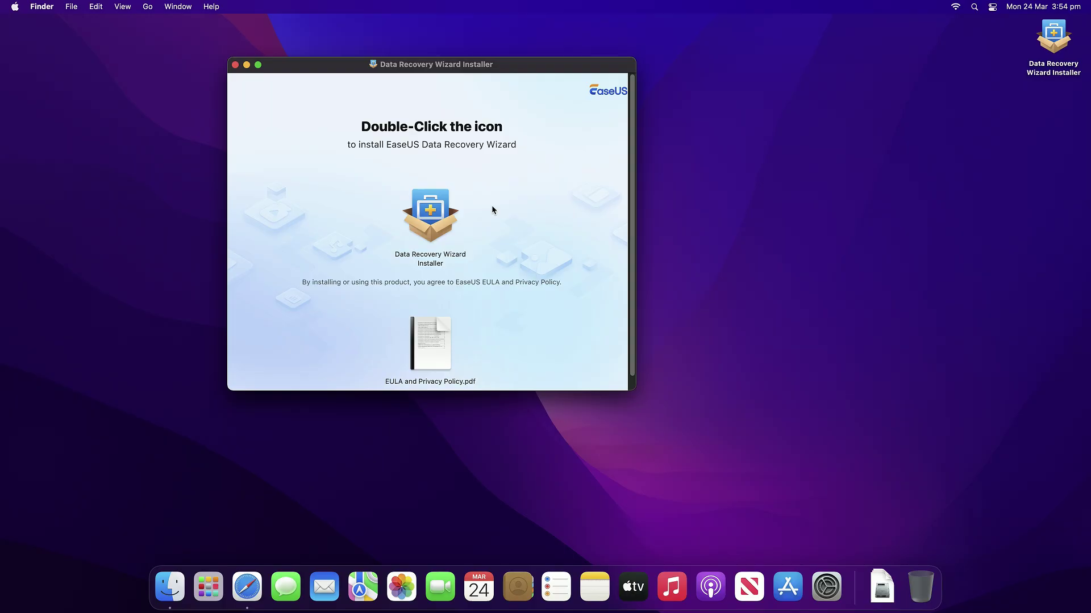
Step: Run the Data Recovery Wizard Installer, approving the internet-download warning so installation completes
double_click(447, 216)
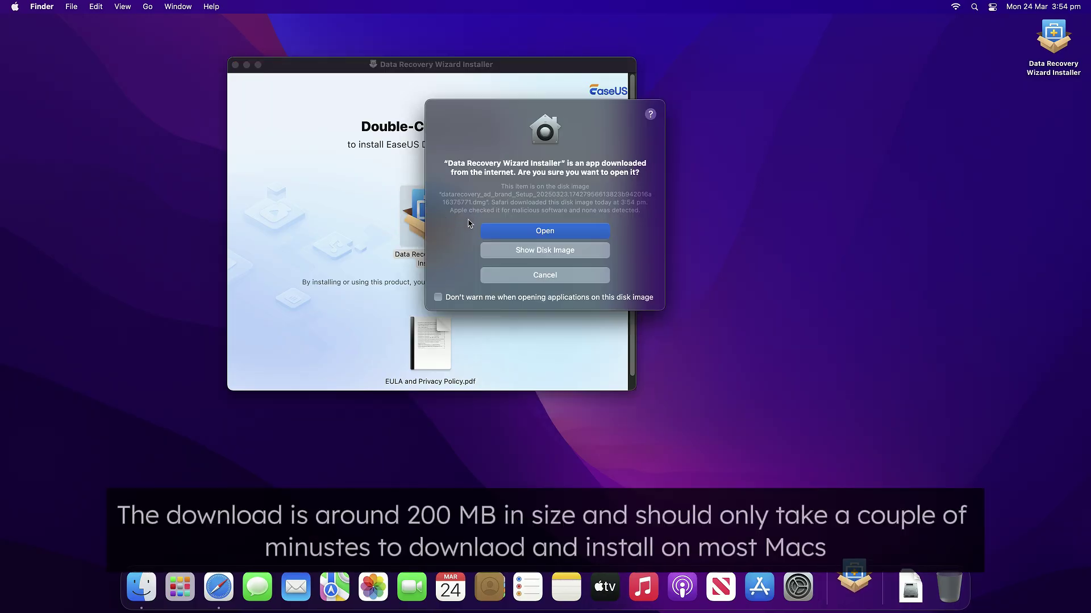
left_click(524, 233)
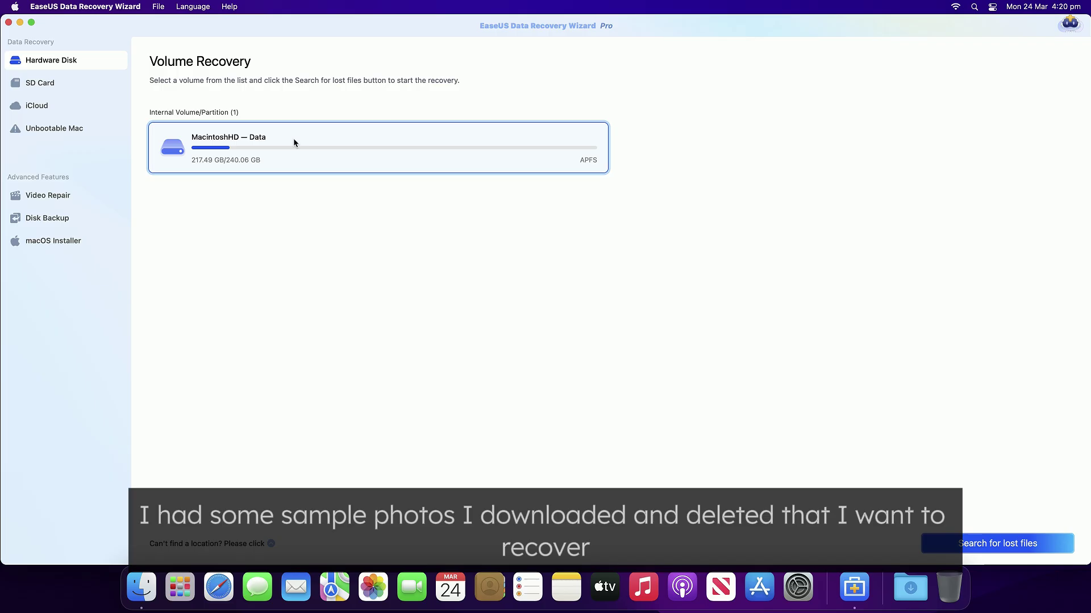
Step: Start a lost-file search, allow the EaseUS system extension in Security & Privacy, and restart
left_click(1017, 544)
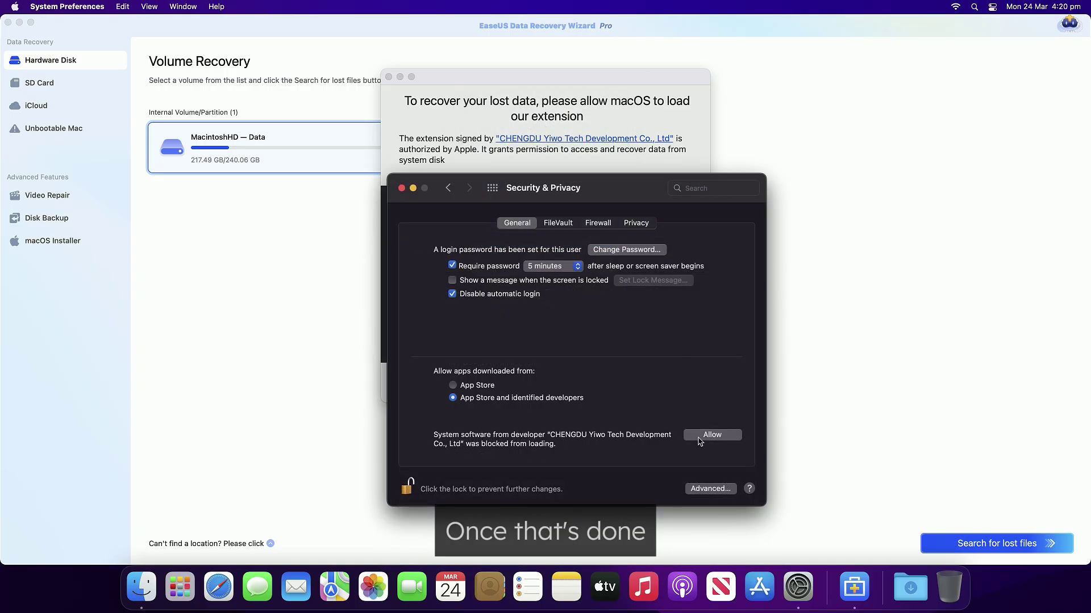
left_click(697, 438)
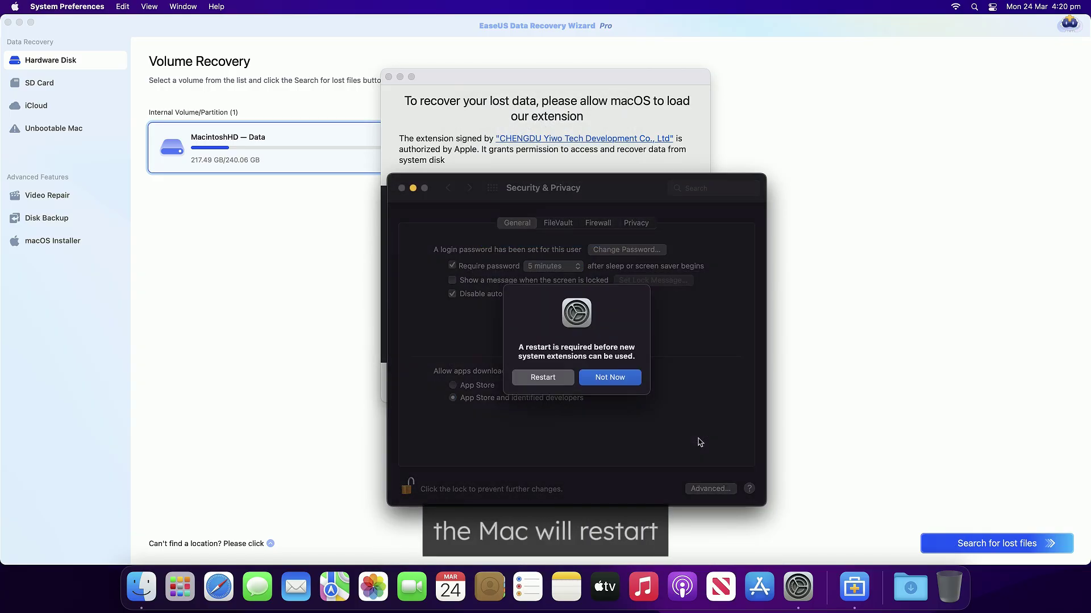
left_click(557, 380)
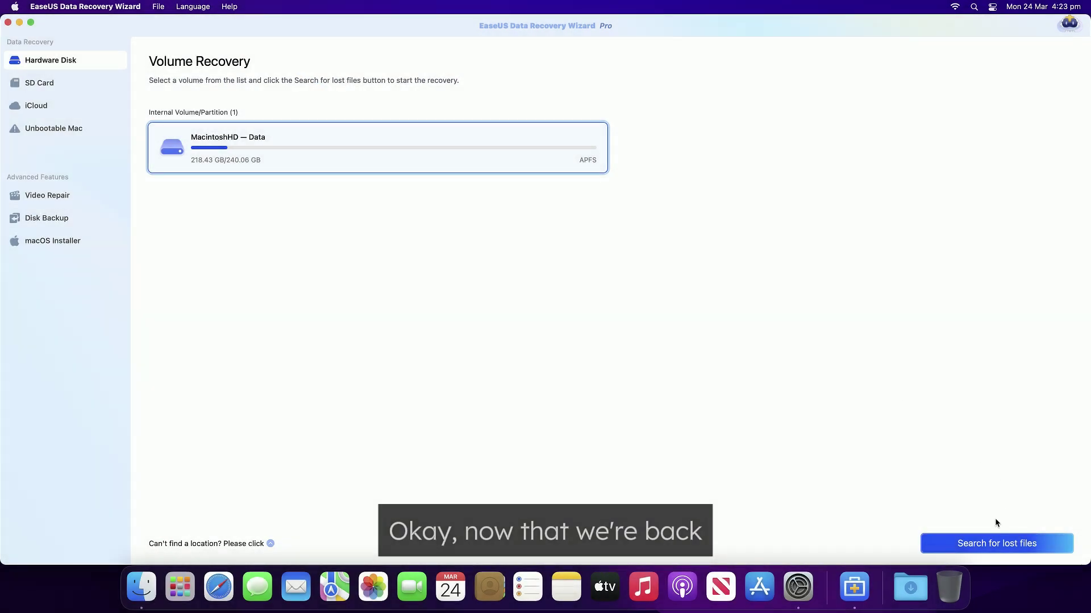
Step: Scan MacintoshHD — Data for lost files until it finds 199919 files totalling 672.30 GB
left_click(989, 541)
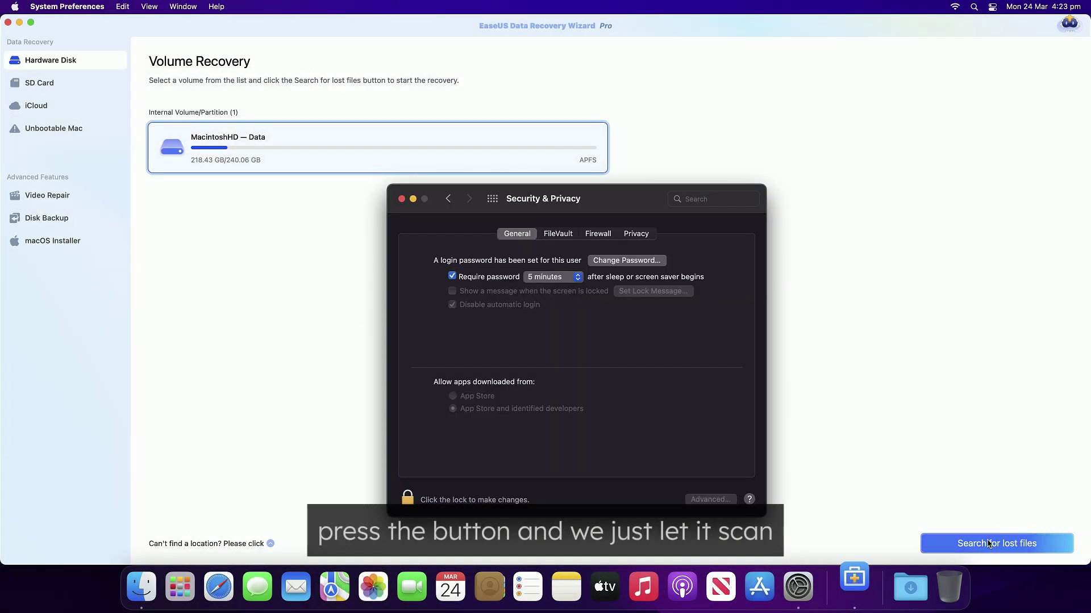
left_click(987, 541)
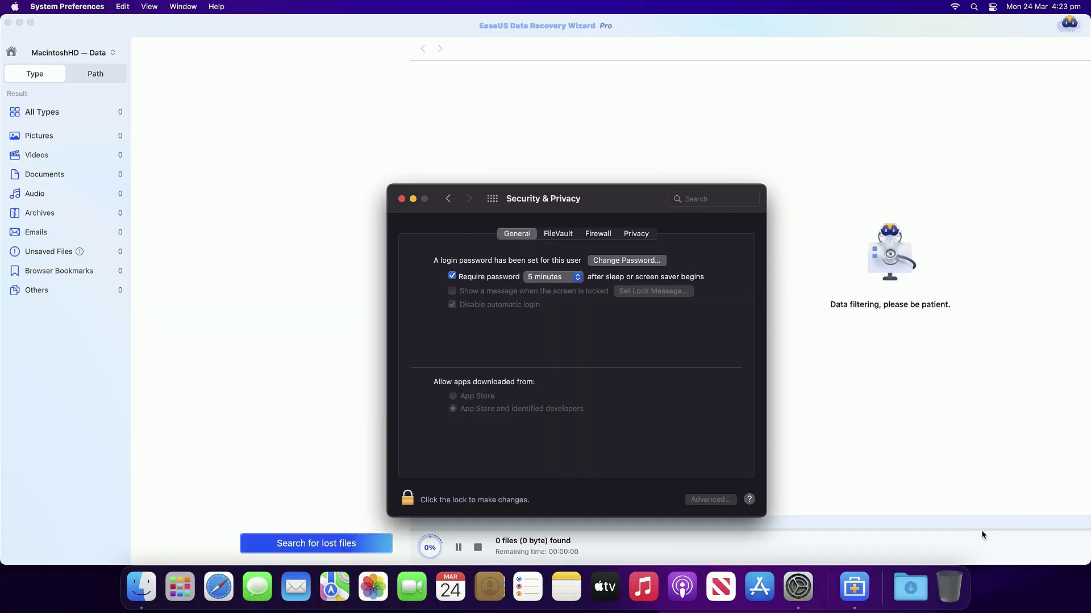
left_click(813, 334)
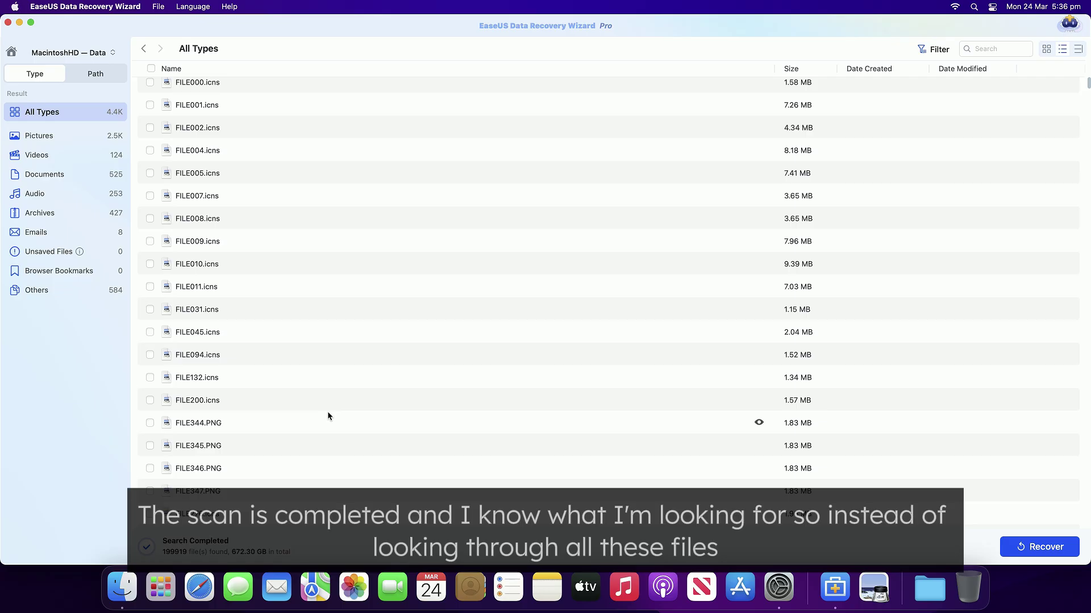
Step: Filter the results to Pictures of type jpg sized 10 MB – 100 MB, leaving 146 files
left_click(40, 136)
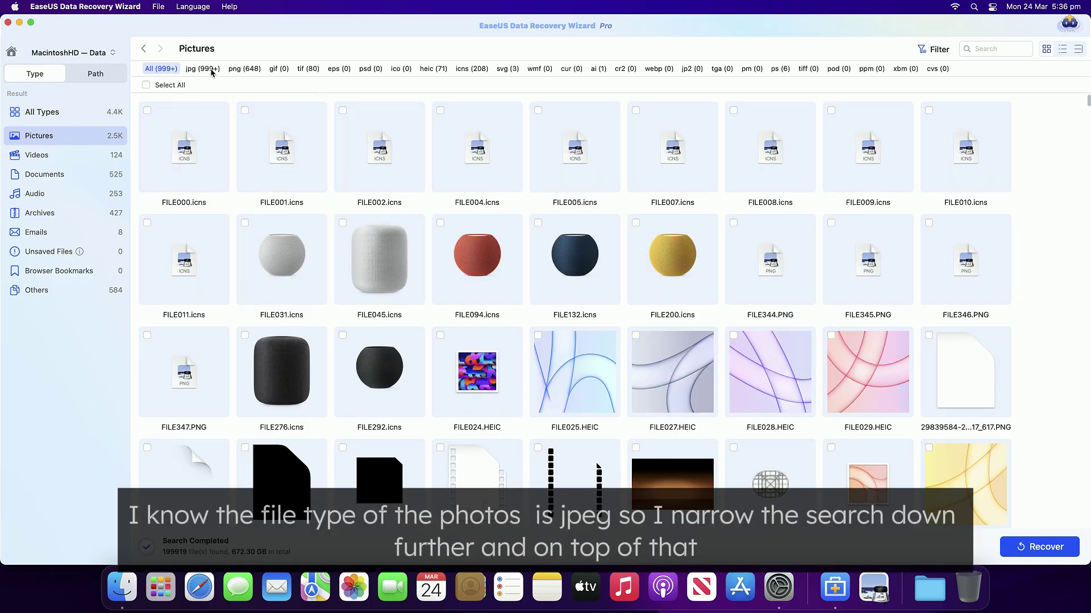
left_click(211, 69)
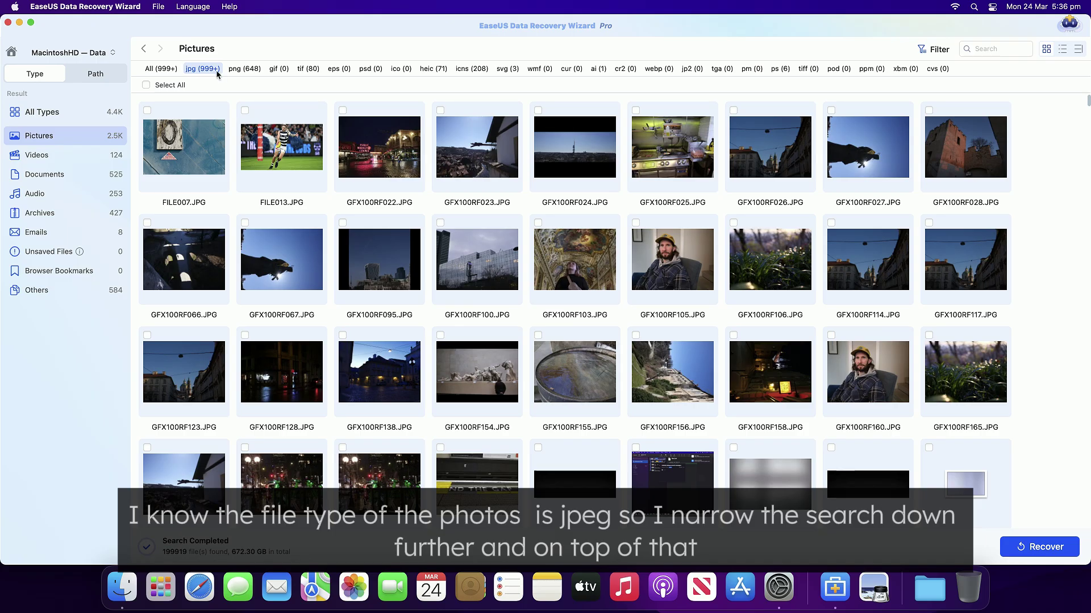
left_click(932, 52)
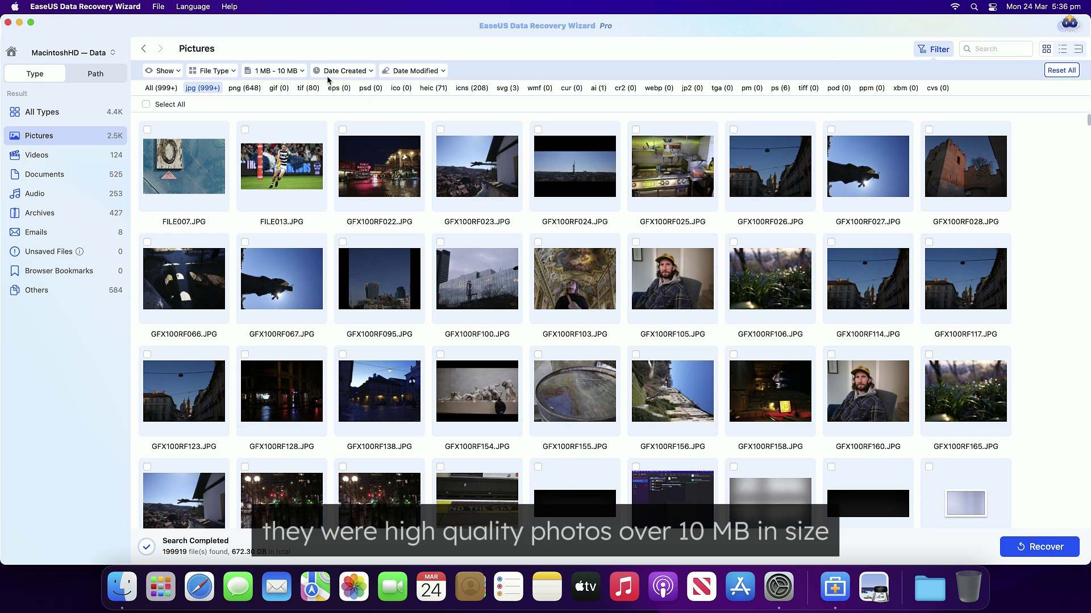
left_click(299, 74)
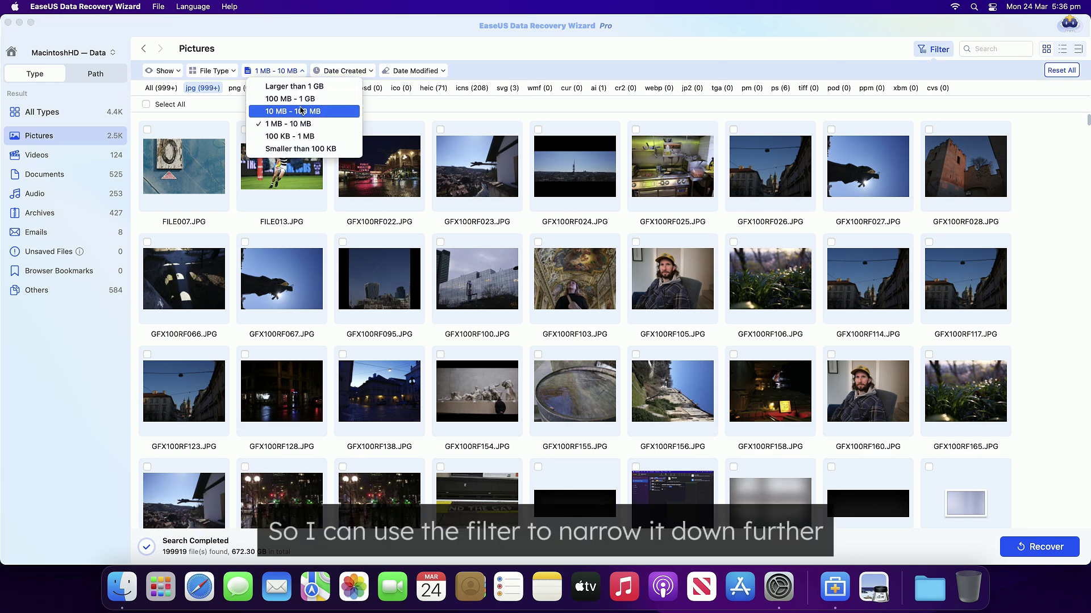
left_click(298, 110)
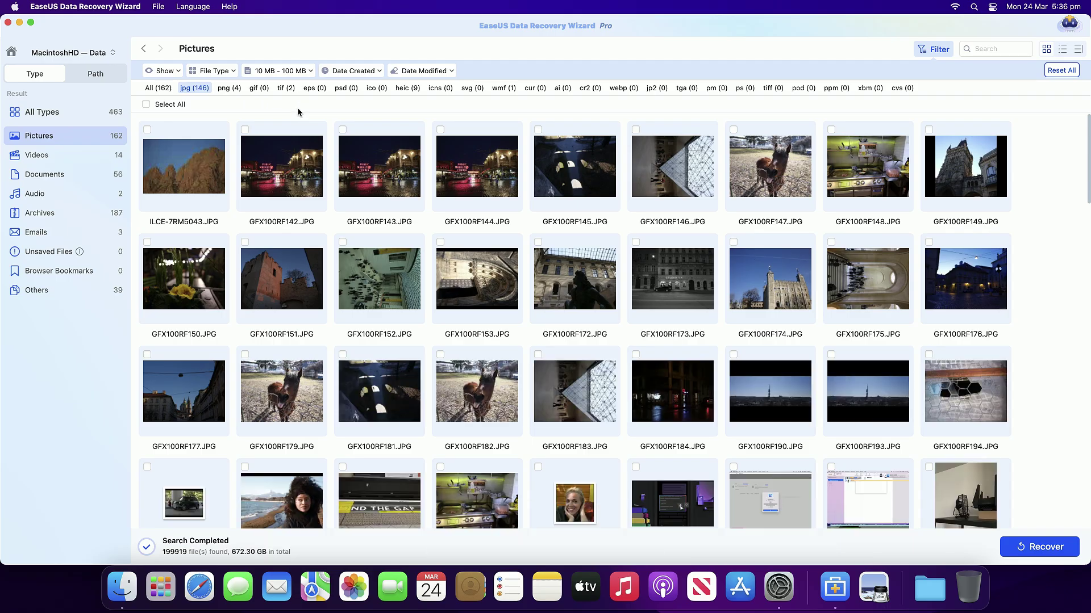
Step: Preview GFX100RF143.JPG and recover it to MacintoshHD — Data despite the same-drive warning
double_click(375, 163)
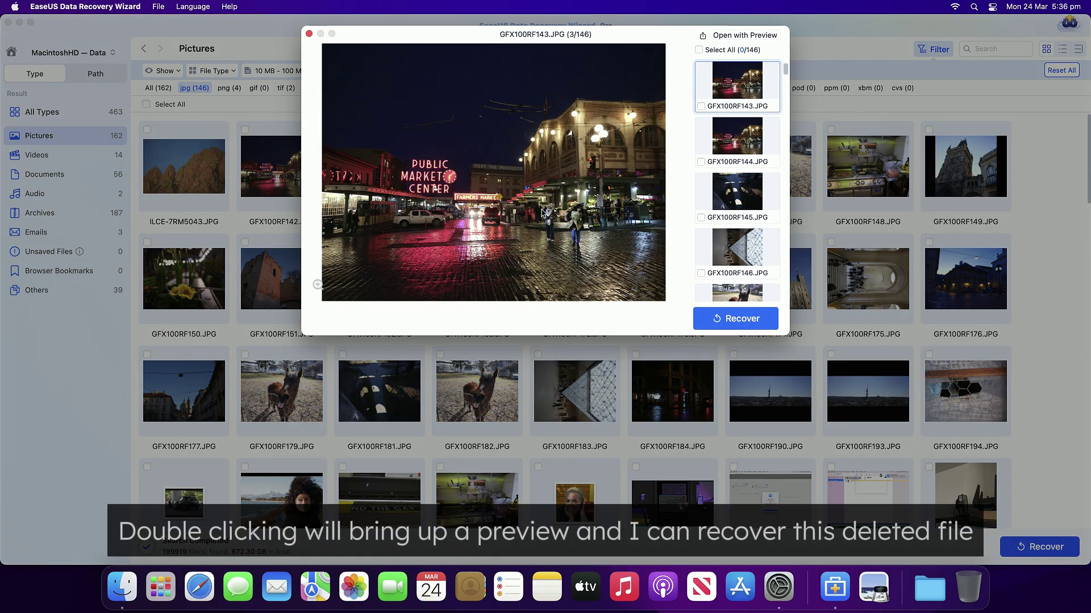
left_click(720, 318)
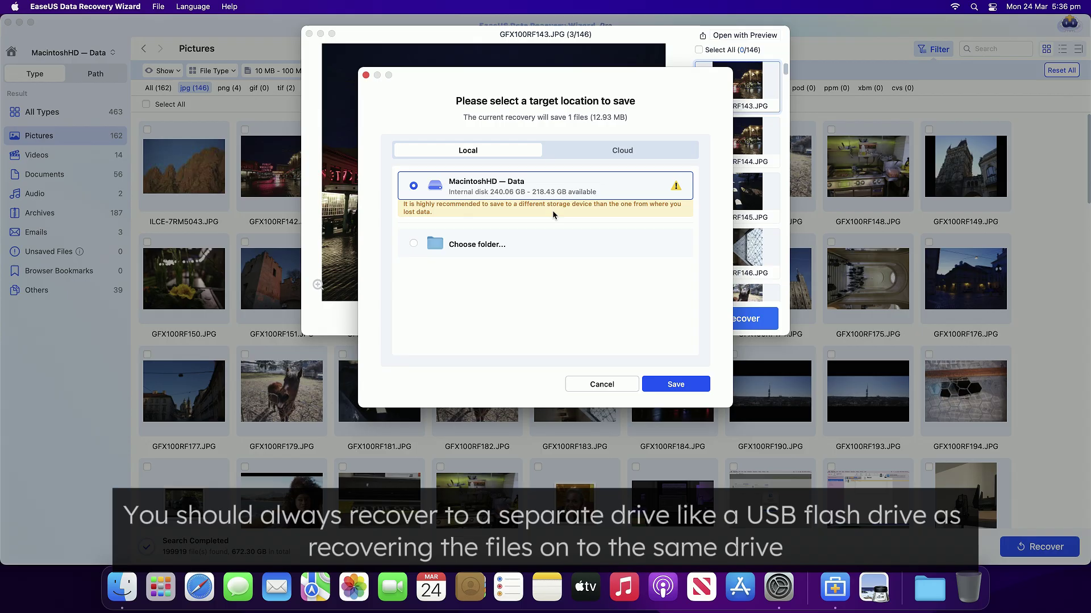
left_click(673, 386)
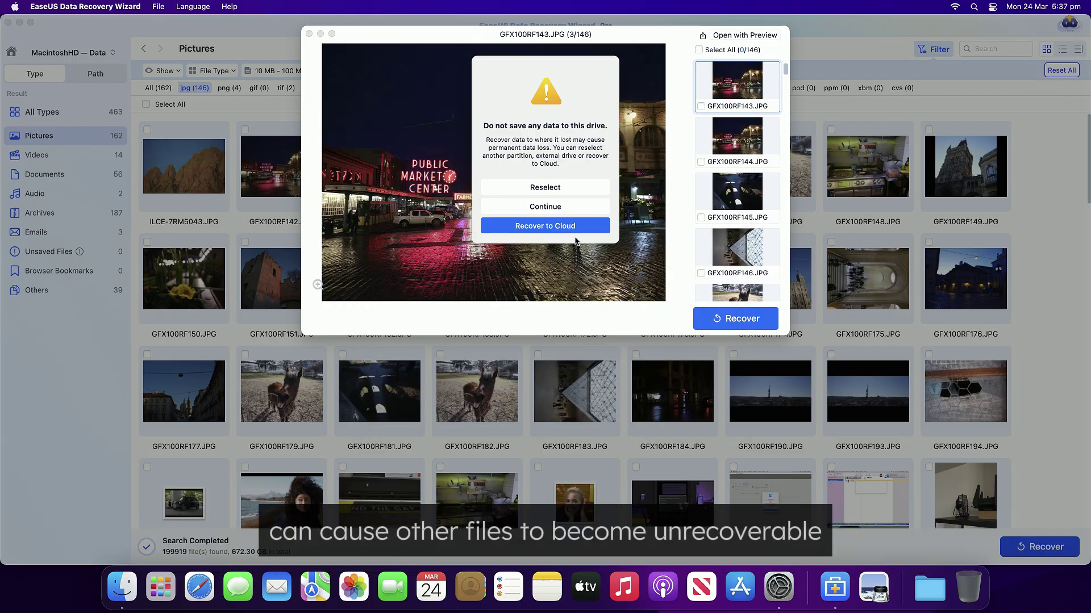
left_click(562, 207)
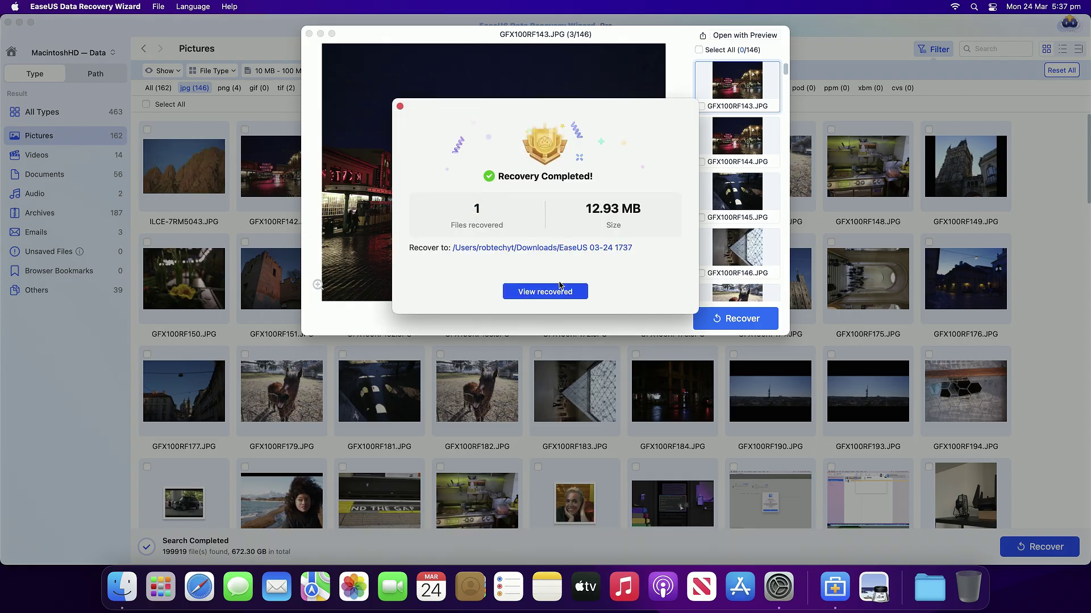
Step: Open the recovered GFX100RF143.JPG from the Pictures > jpg folder in Finder
left_click(554, 293)
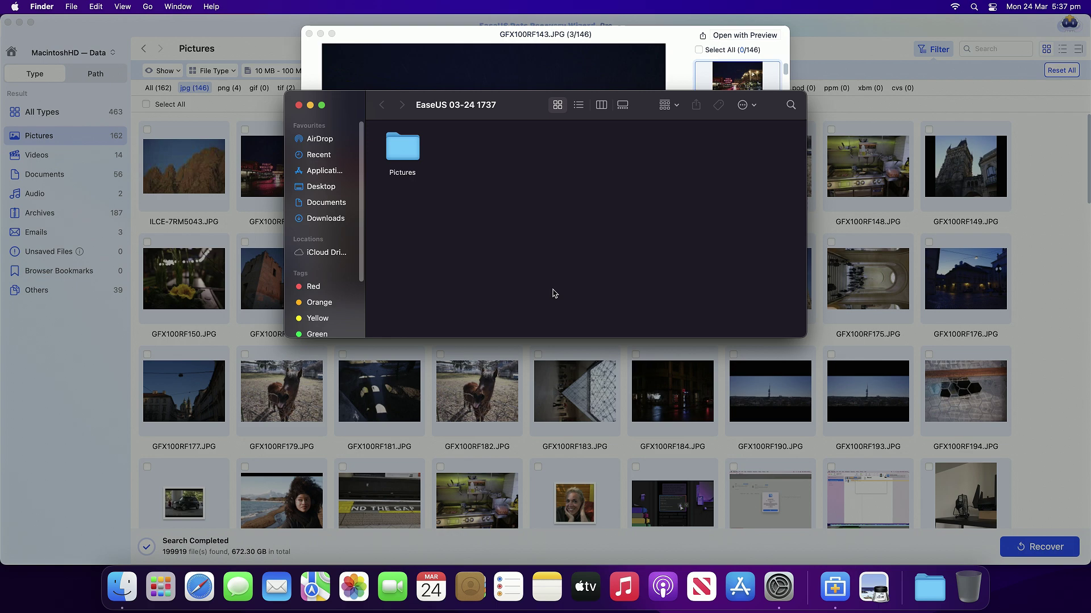
left_click(419, 155)
double_click(419, 155)
double_click(420, 155)
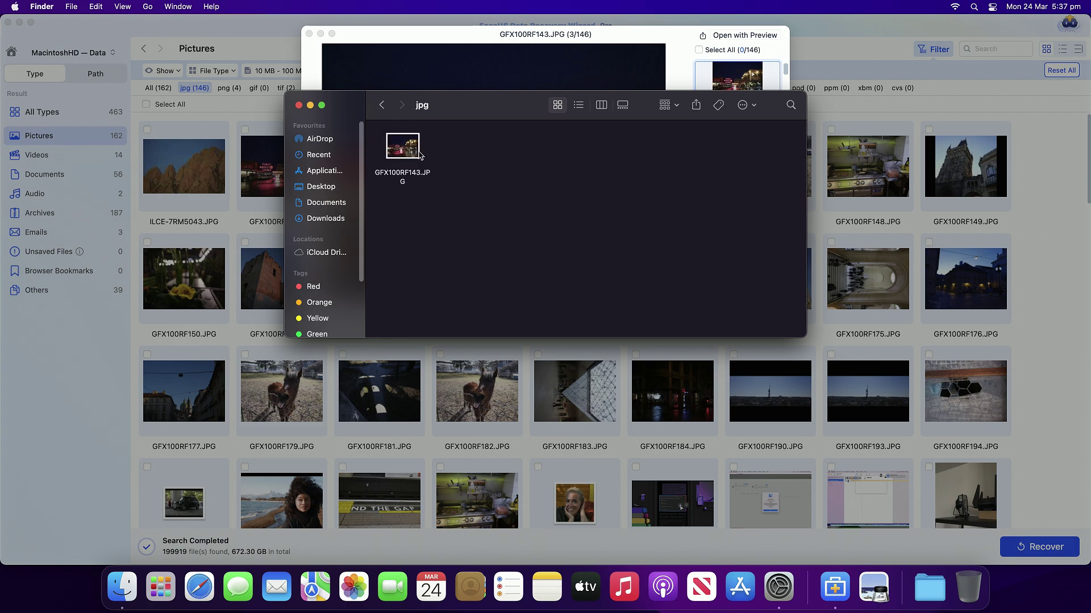
double_click(419, 155)
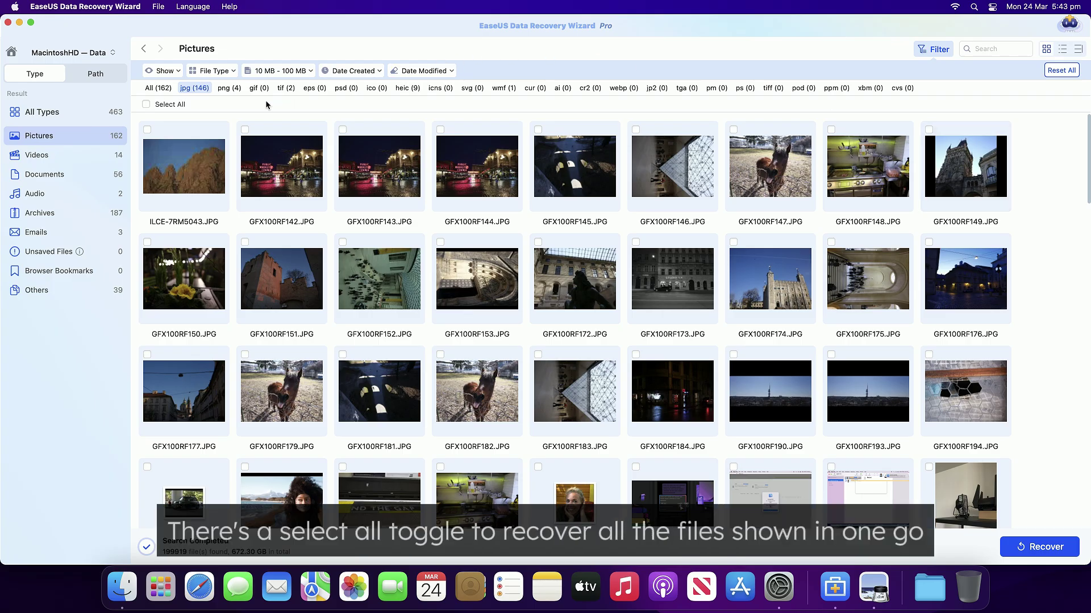
left_click(146, 105)
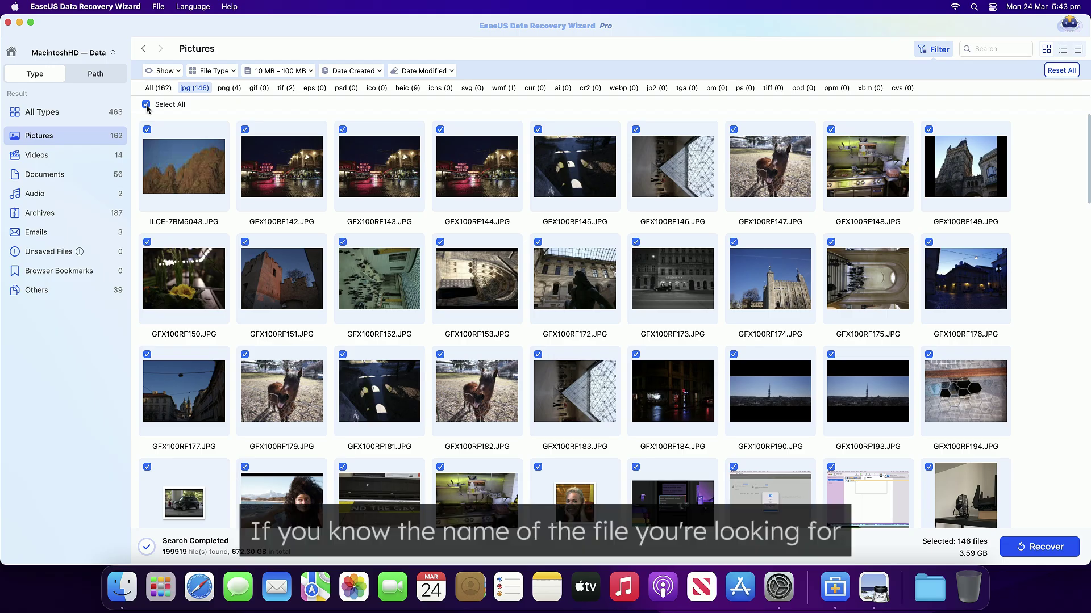
left_click(146, 105)
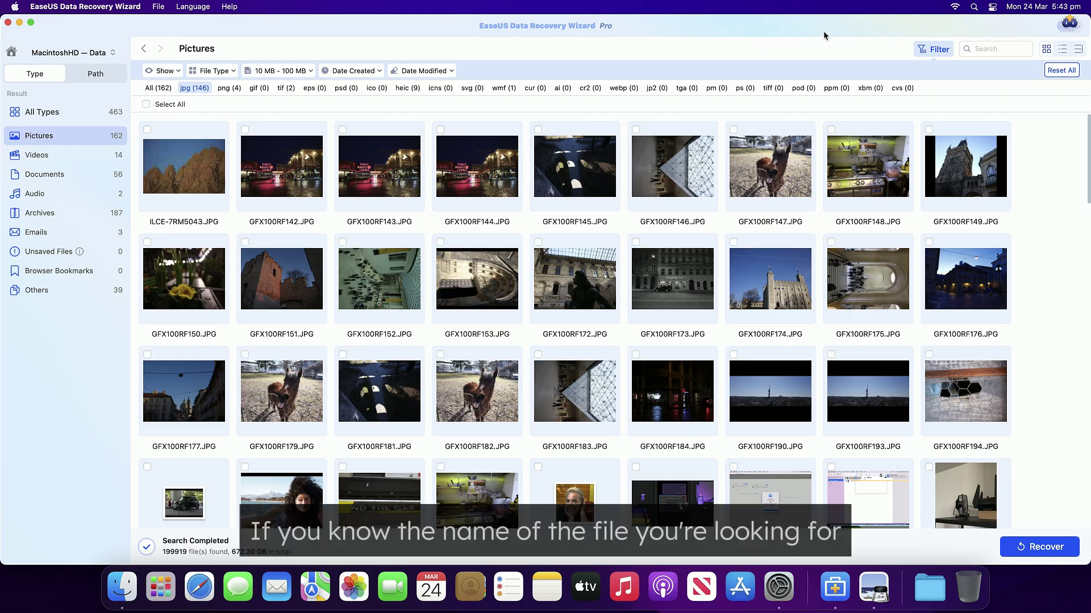
left_click(976, 50)
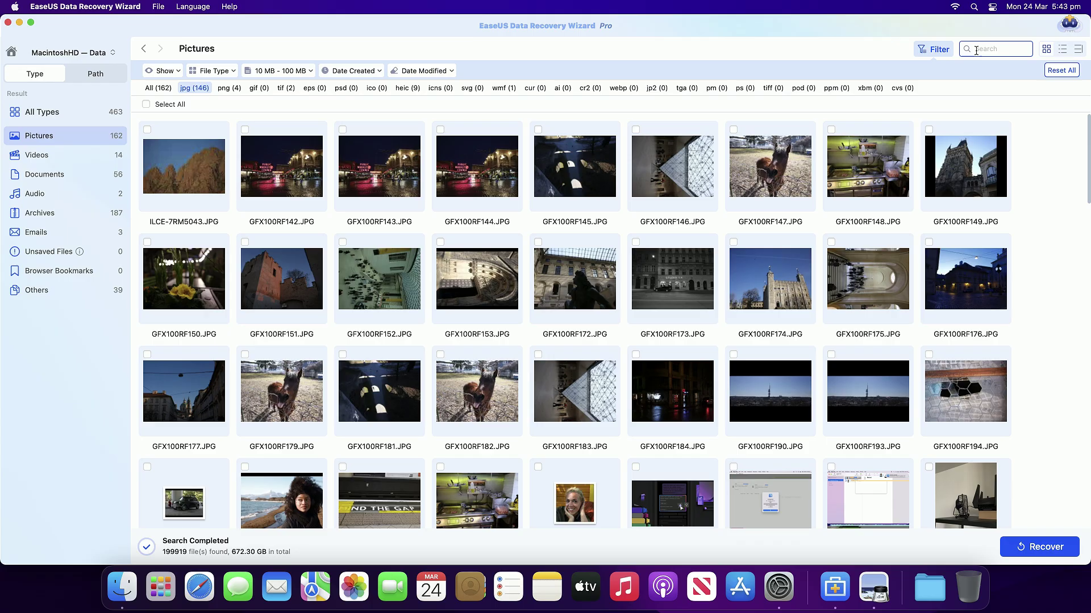
left_click(1063, 50)
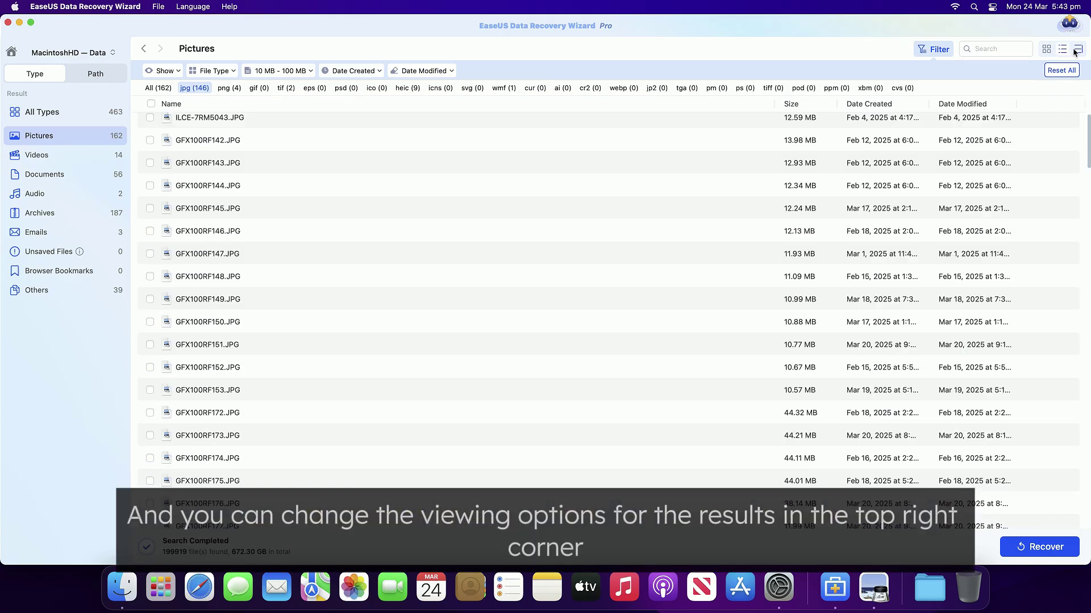
left_click(1076, 50)
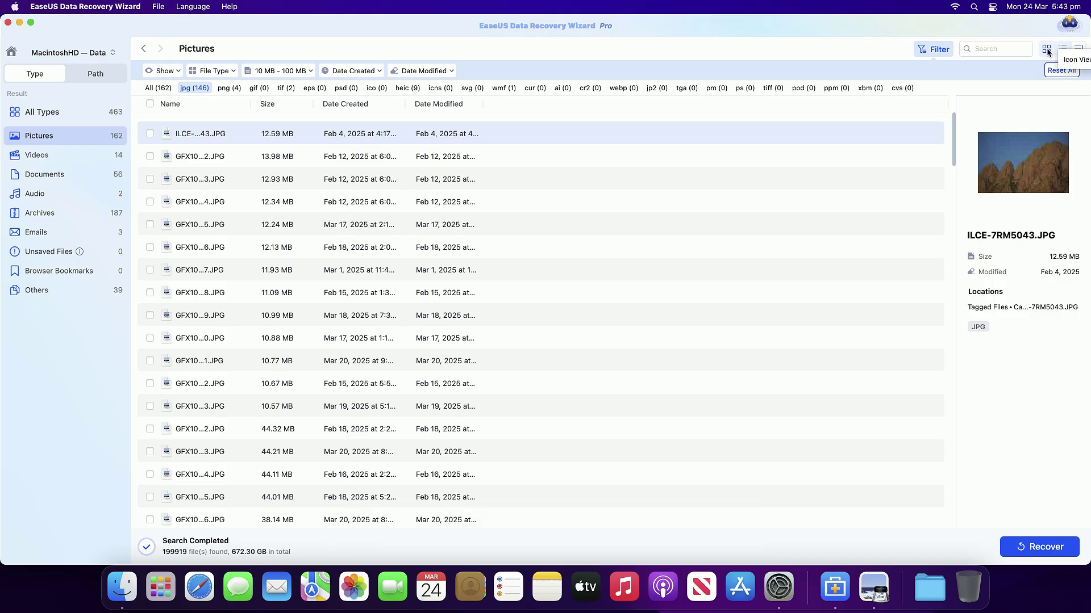
left_click(1046, 50)
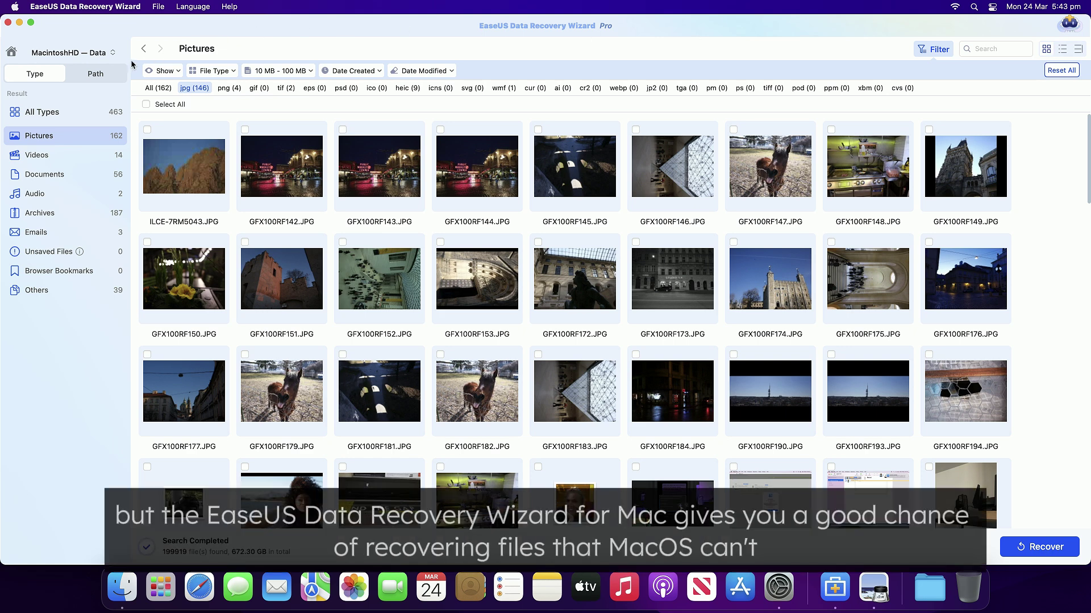
Step: Switch the sidebar to the Path view to list folders like Users, usr and Previous Content
left_click(113, 77)
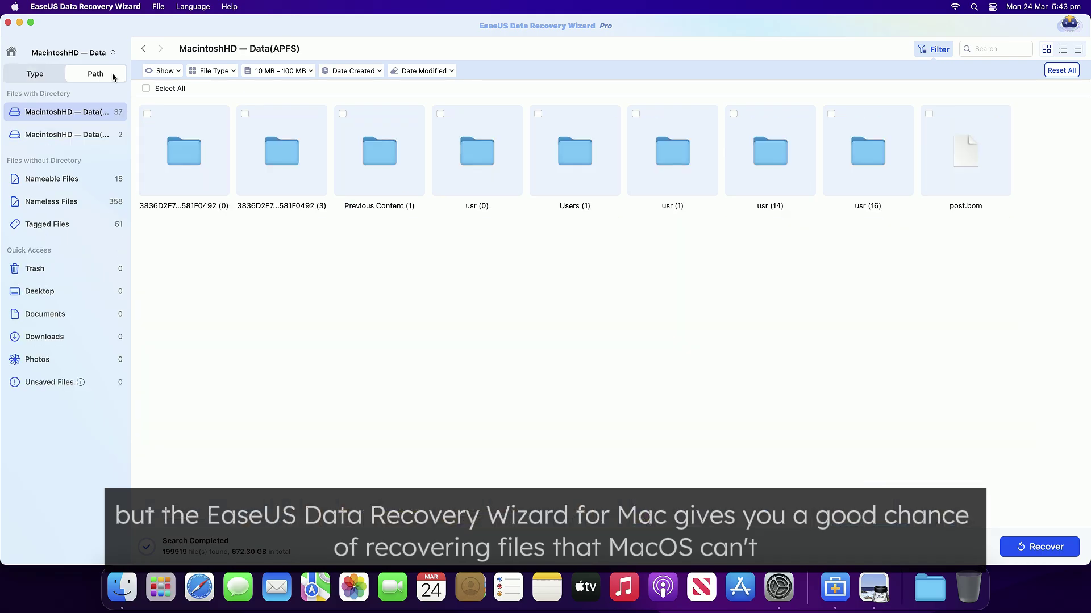